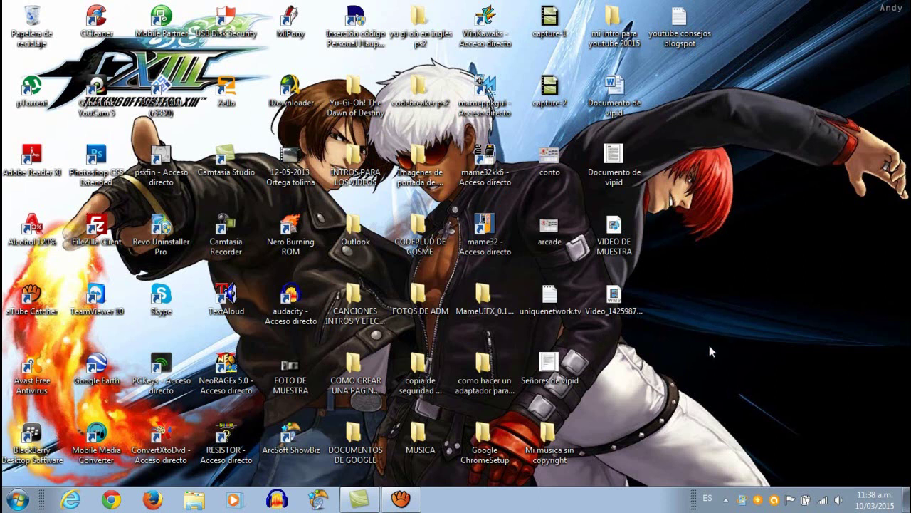
pyautogui.click(369, 502)
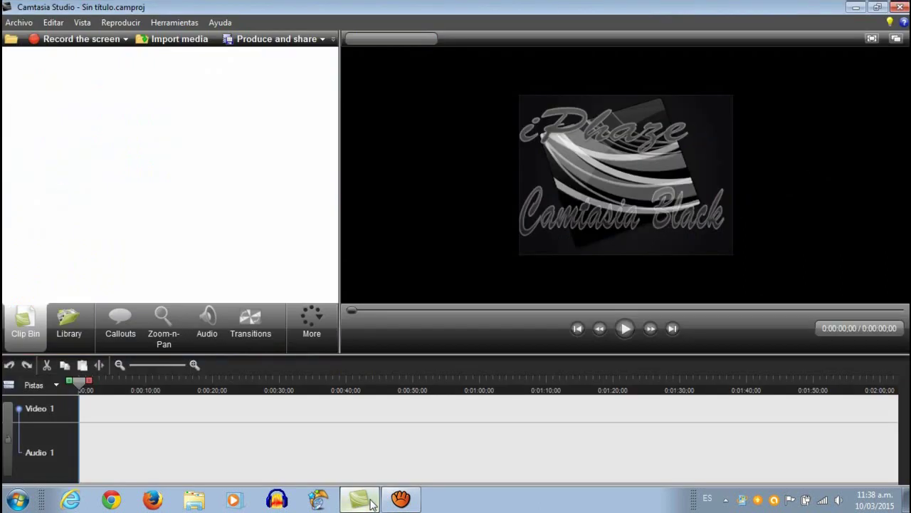
pyautogui.click(368, 501)
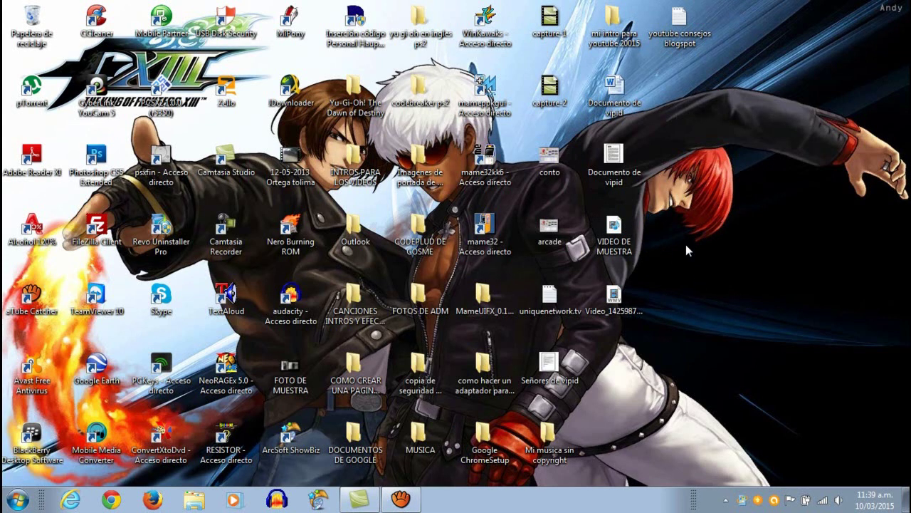
# Step: Switch to Camtasia Studio and try to import VIDEO DE MUESTRA.3gp from the desktop folder, then return to the desktop
pyautogui.click(358, 498)
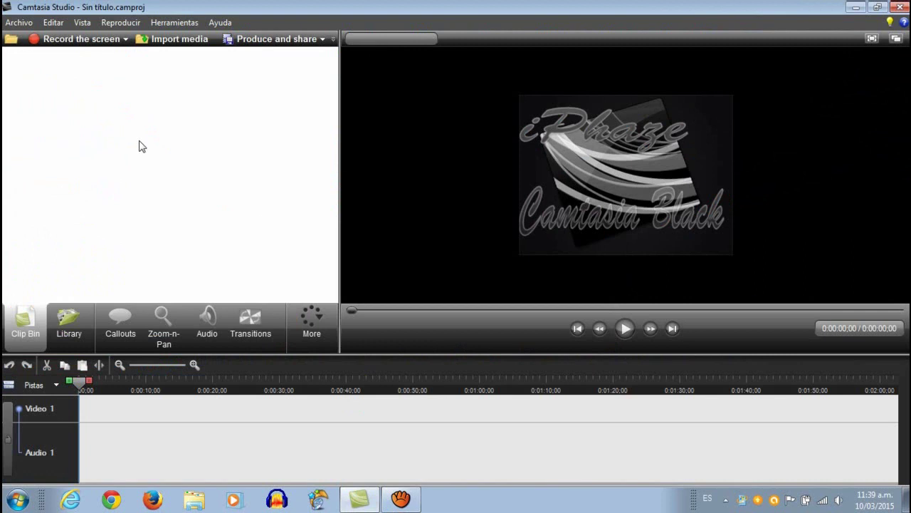
pyautogui.click(195, 41)
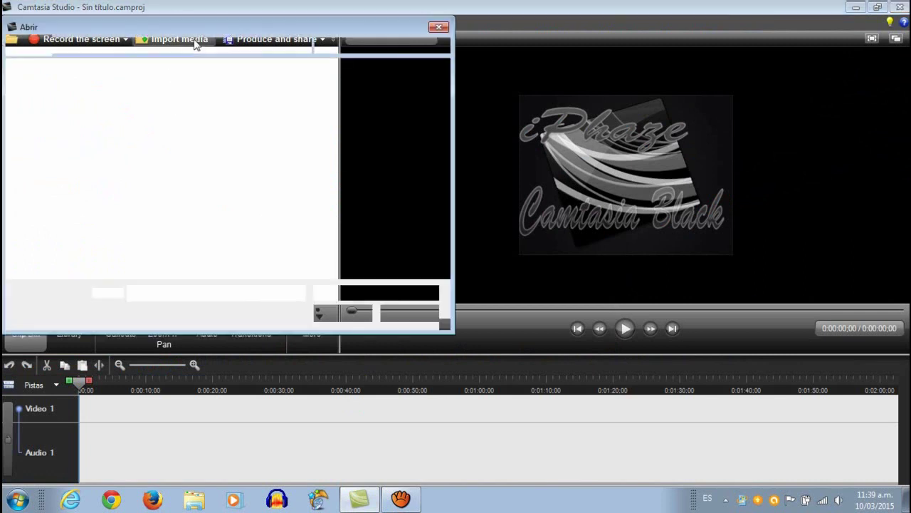
pyautogui.click(178, 292)
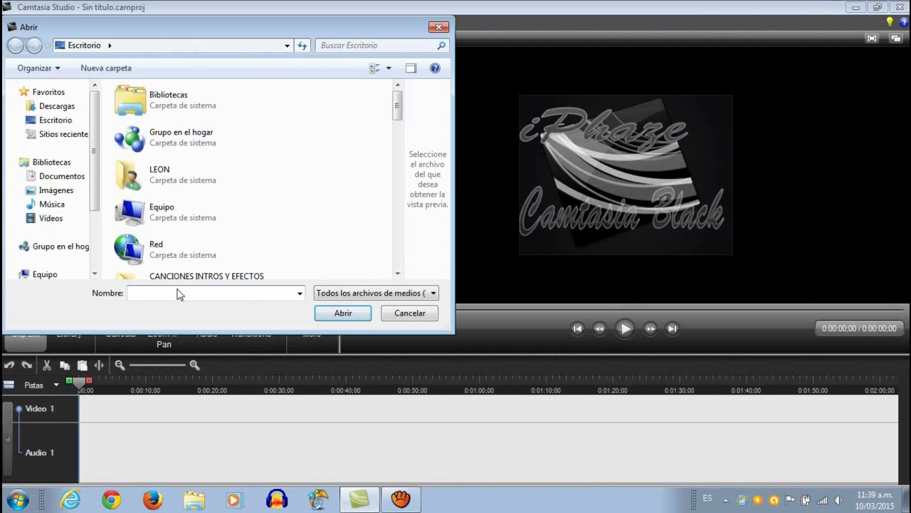
pyautogui.write('v')
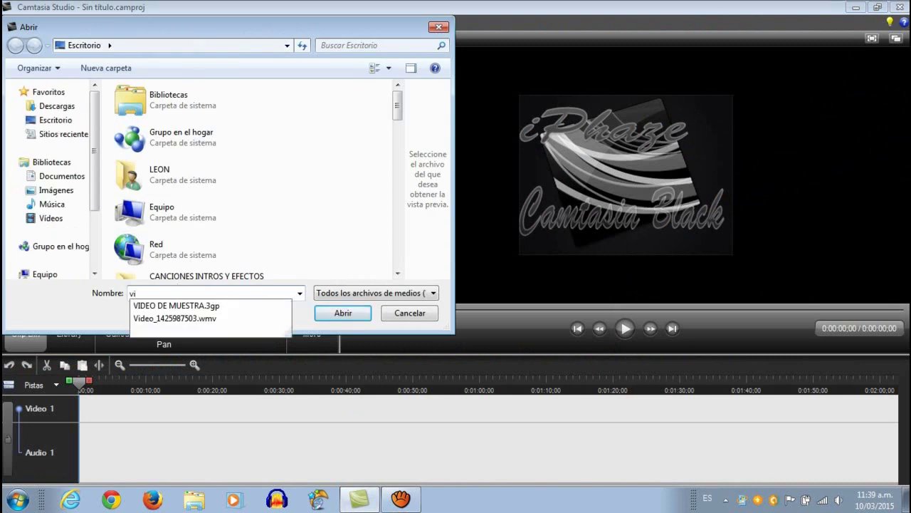
pyautogui.write('i')
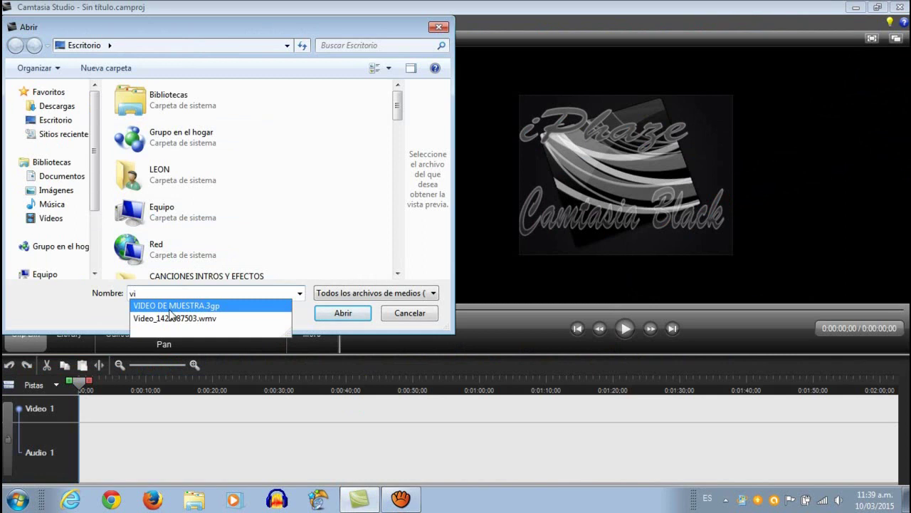
pyautogui.click(170, 307)
pyautogui.click(335, 314)
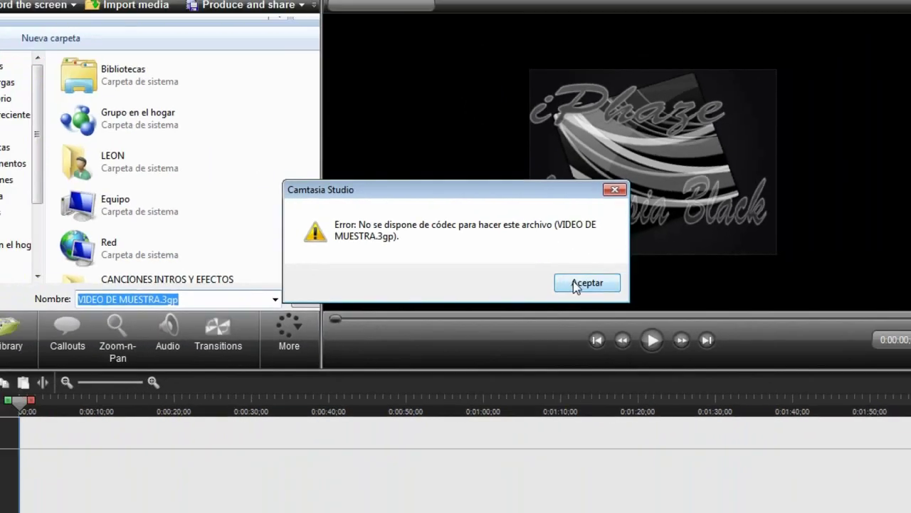
pyautogui.click(670, 299)
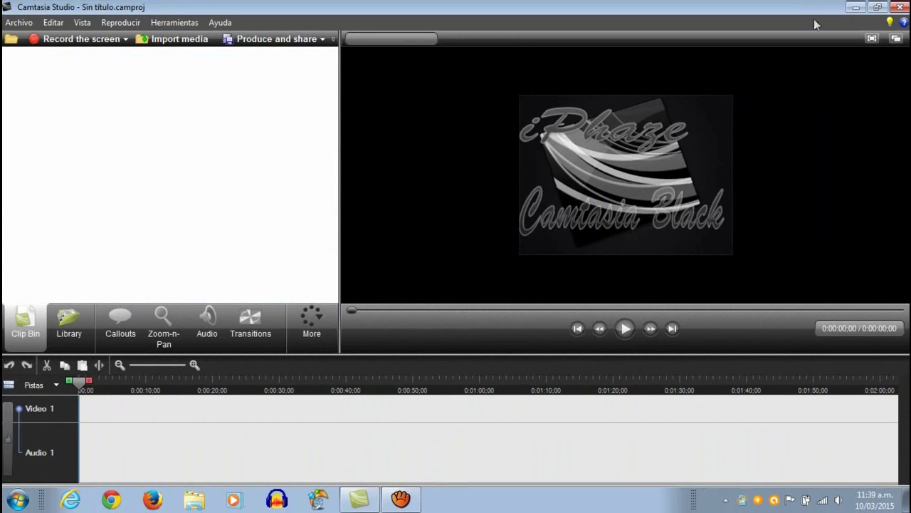
pyautogui.click(855, 8)
# Step: Check the desktop name of the VIDEO DE MUESTRA file for an extension by opening the name for editing and leaving it as is
pyautogui.moveTo(748, 89); pyautogui.dragTo(144, 405)
pyautogui.click(810, 335)
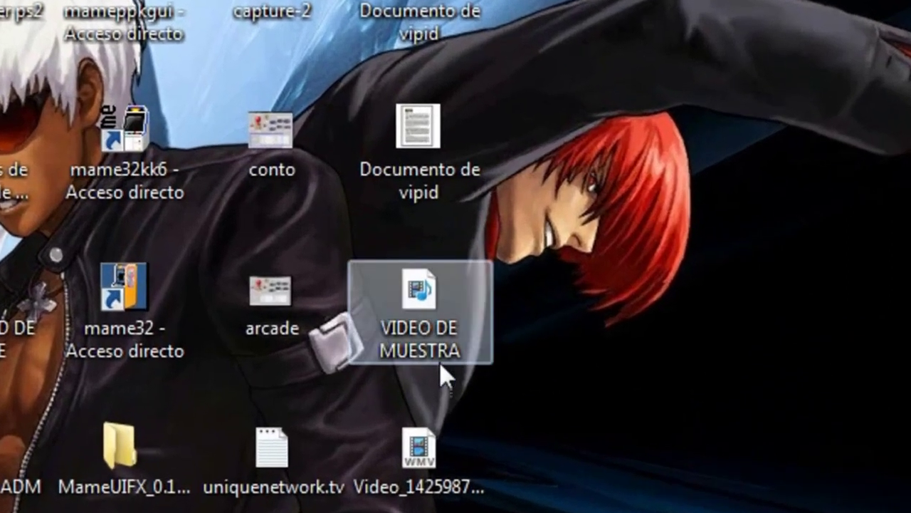
pyautogui.click(455, 320)
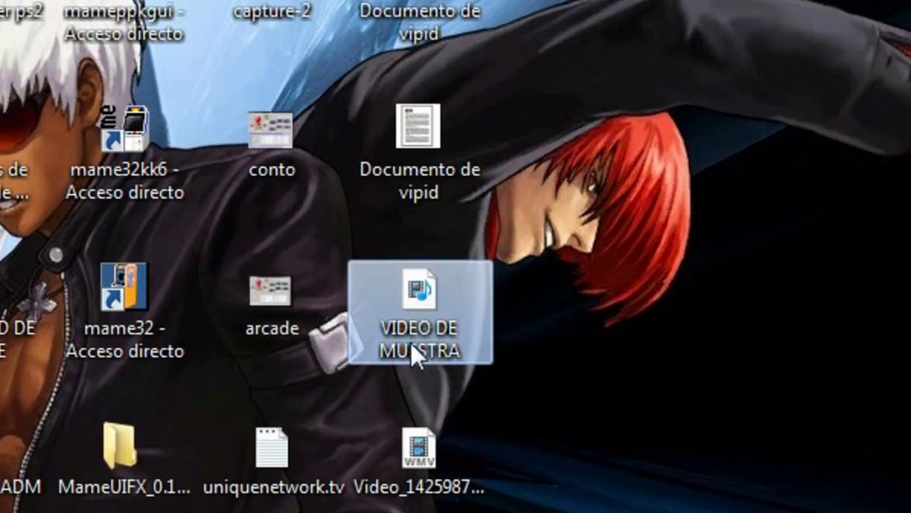
pyautogui.click(411, 342)
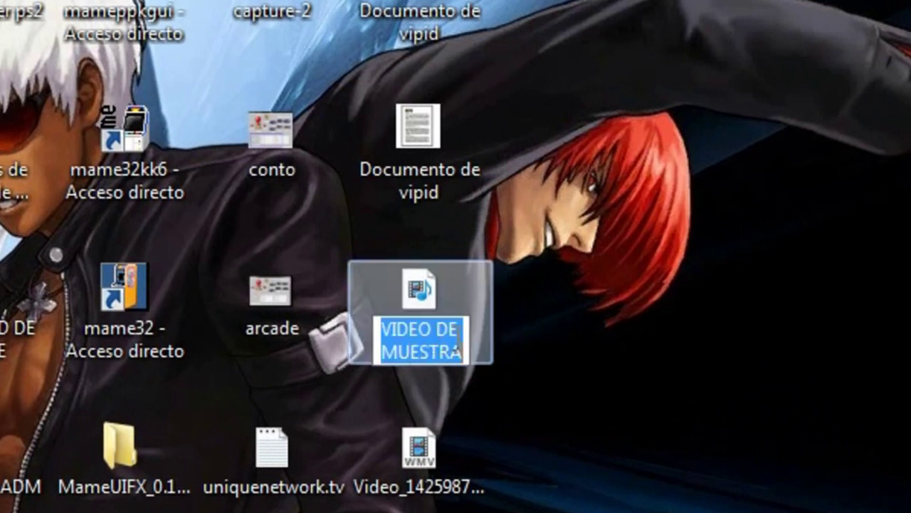
pyautogui.press('Return')
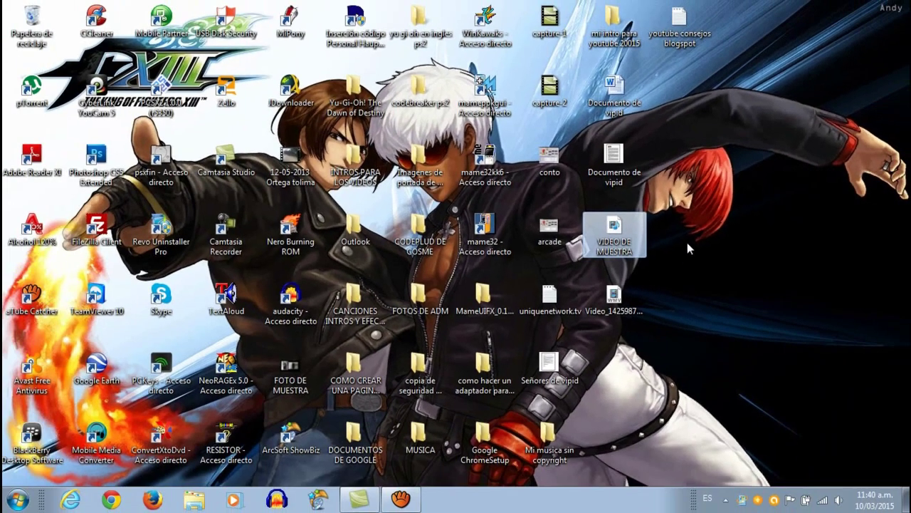
pyautogui.click(688, 242)
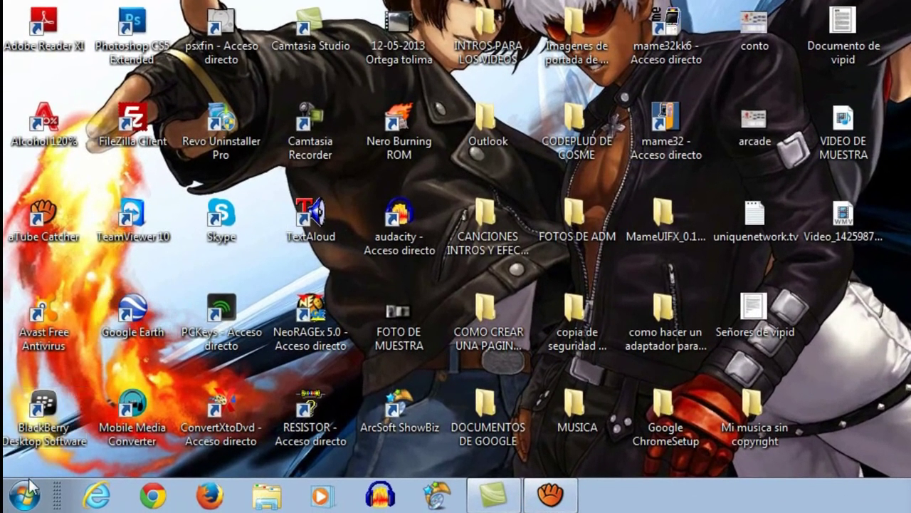
# Step: Open the Equipo window maximized and bring up its folder and search options, moving the dialog clear of the window's edge
pyautogui.click(24, 498)
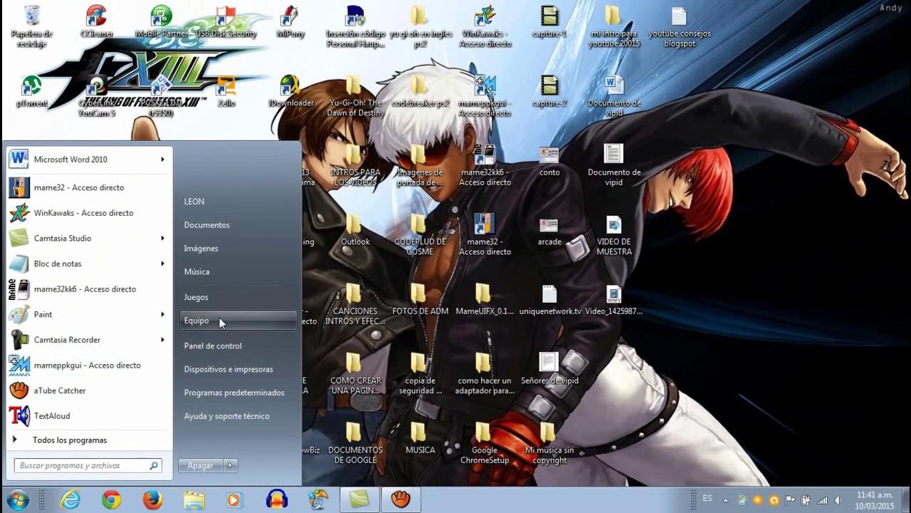
pyautogui.click(220, 305)
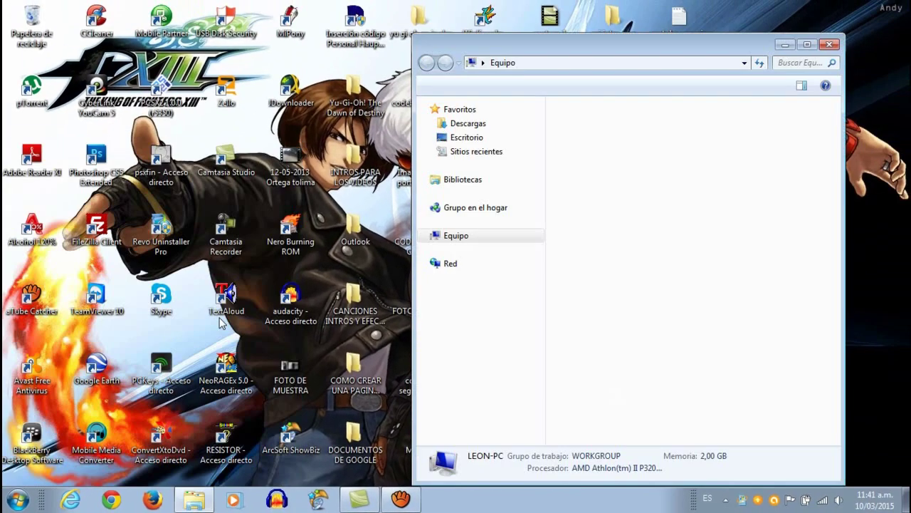
pyautogui.click(807, 44)
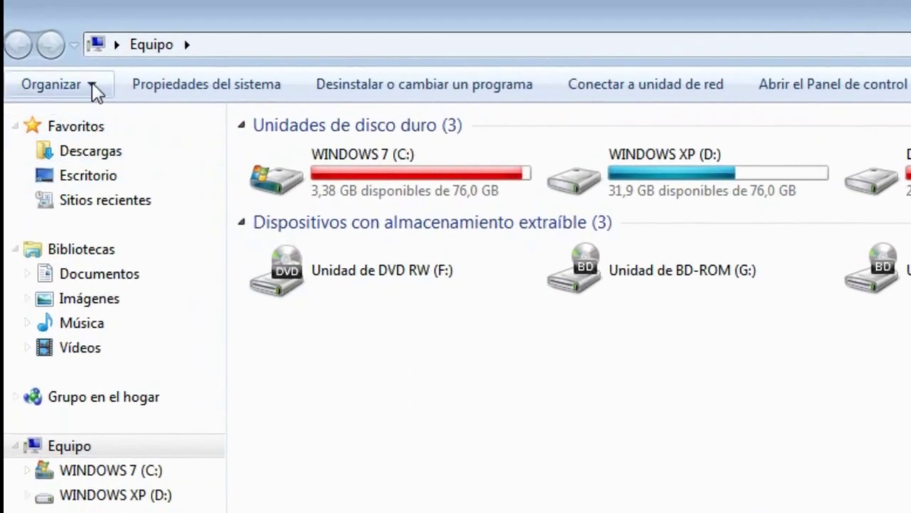
pyautogui.click(92, 82)
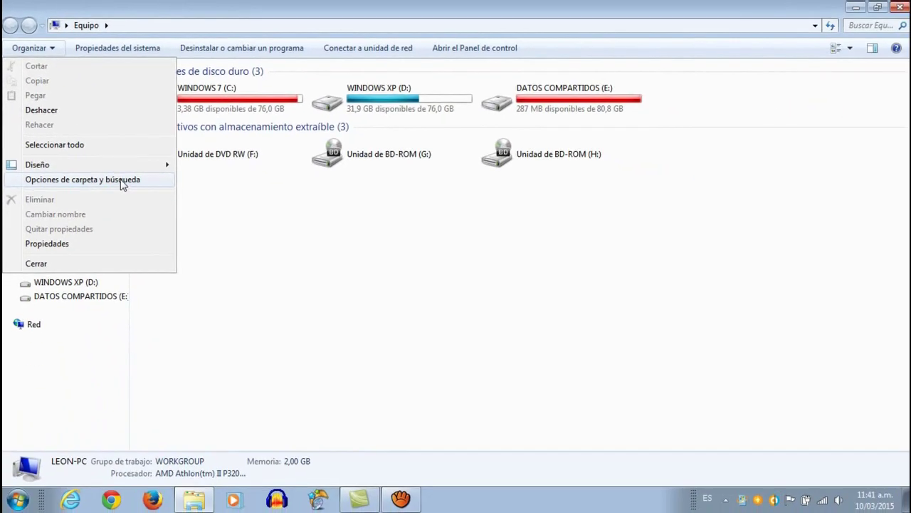
pyautogui.click(211, 328)
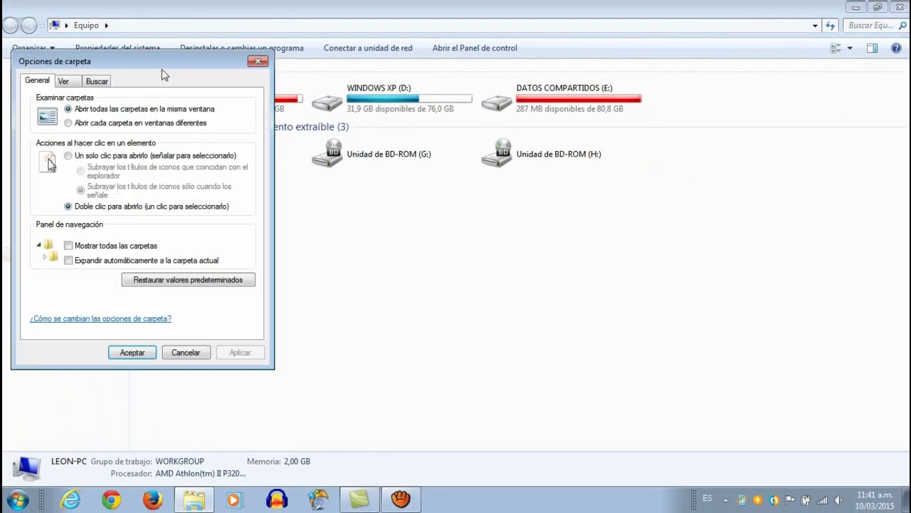
pyautogui.moveTo(160, 62); pyautogui.dragTo(458, 114)
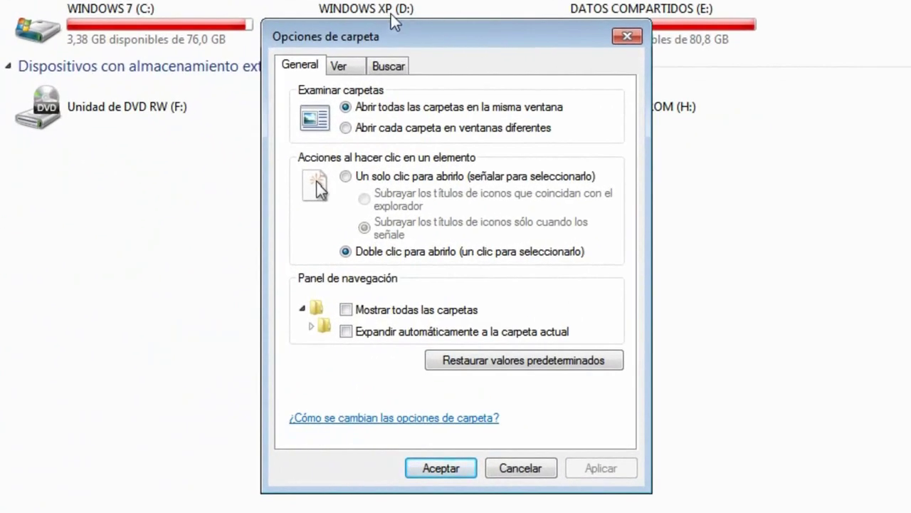
# Step: Disable the advanced view setting that hides file extensions ("Ocultar las extensiones de archivo"), apply it and close the Equipo window
pyautogui.click(358, 72)
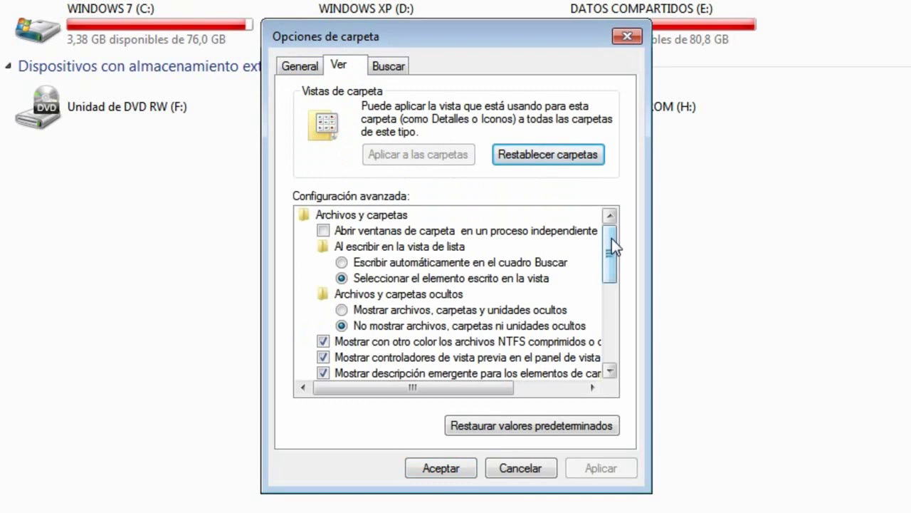
pyautogui.moveTo(611, 239); pyautogui.dragTo(607, 334)
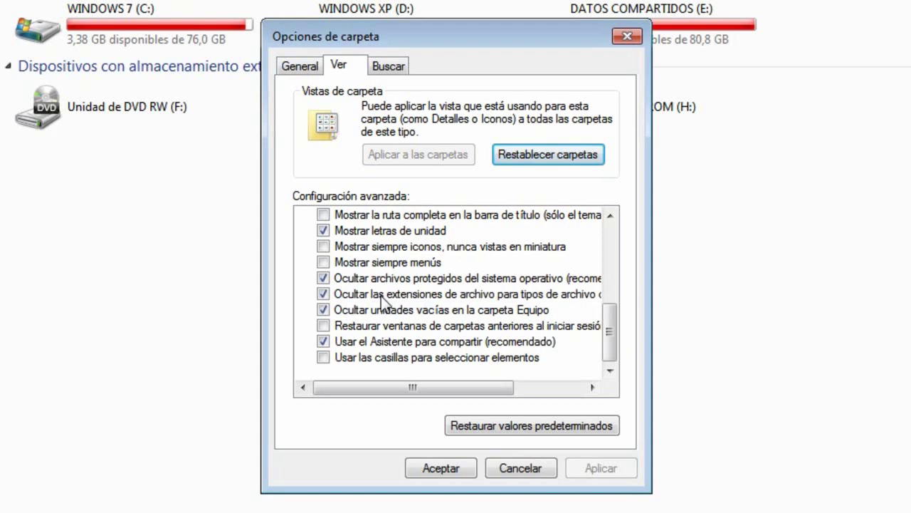
pyautogui.click(325, 293)
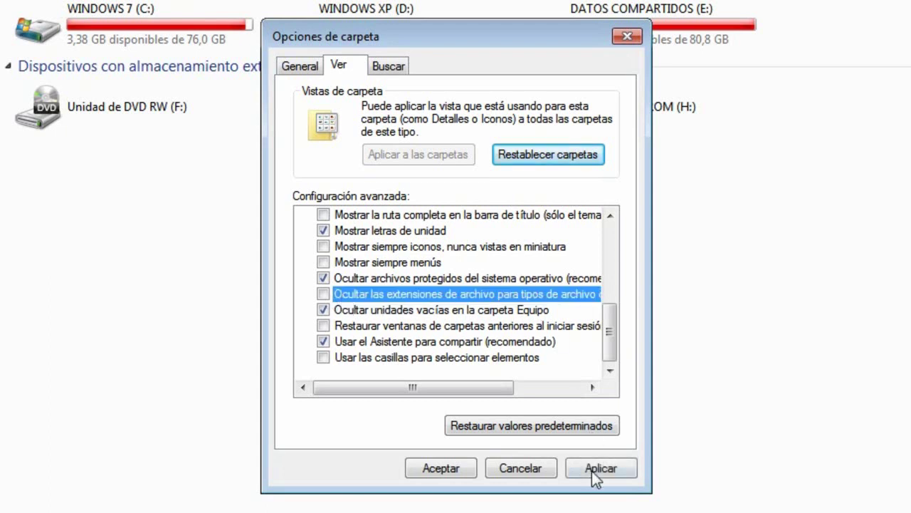
pyautogui.click(599, 471)
pyautogui.click(437, 470)
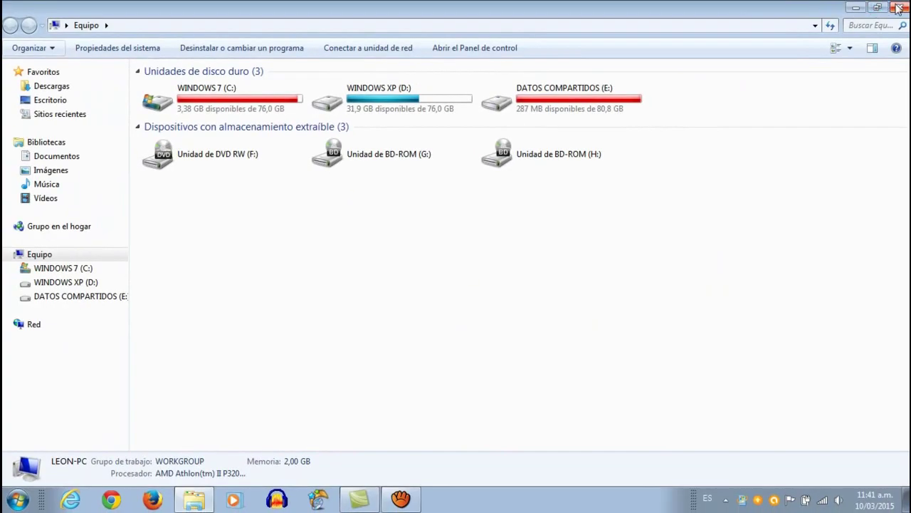
pyautogui.click(870, 1)
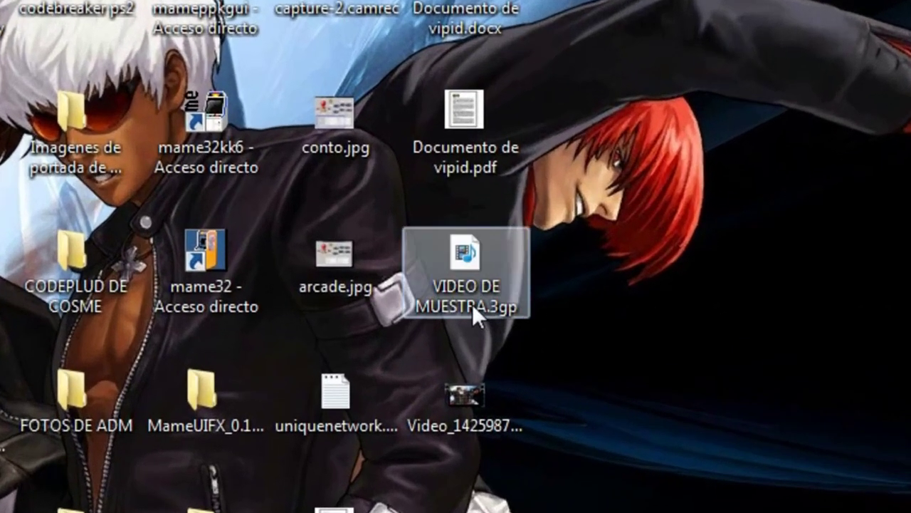
pyautogui.click(473, 305)
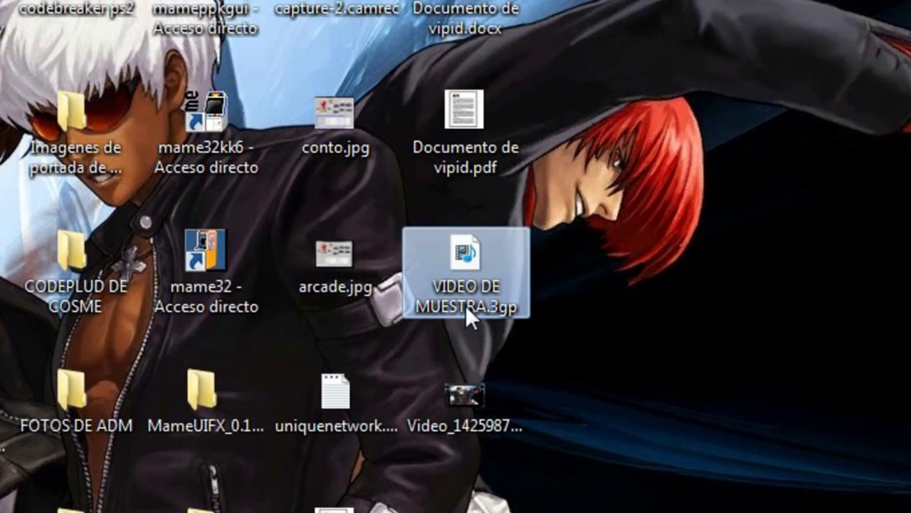
pyautogui.click(599, 295)
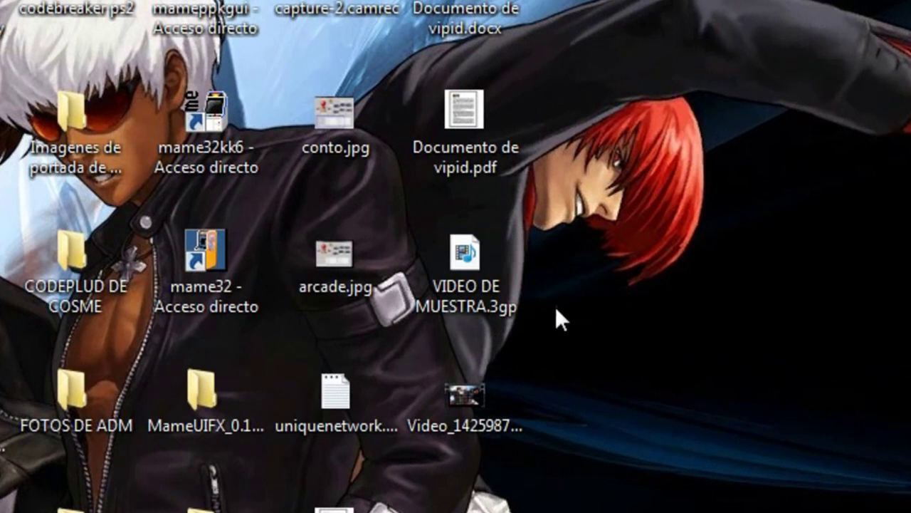
# Step: Rename the desktop file VIDEO DE MUESTRA.3gp to VIDEO DE MUESTRA.wmv, accept the extension change and deselect the file
pyautogui.click(481, 302)
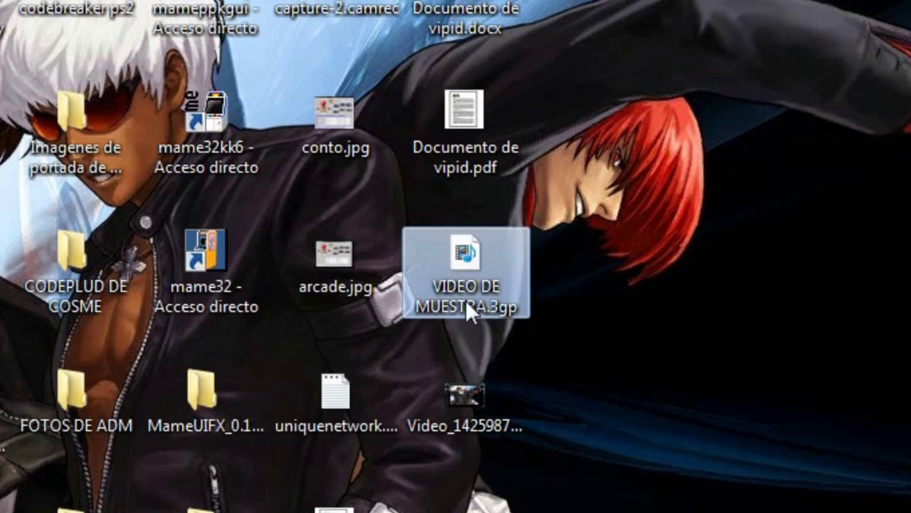
pyautogui.rightClick(465, 299)
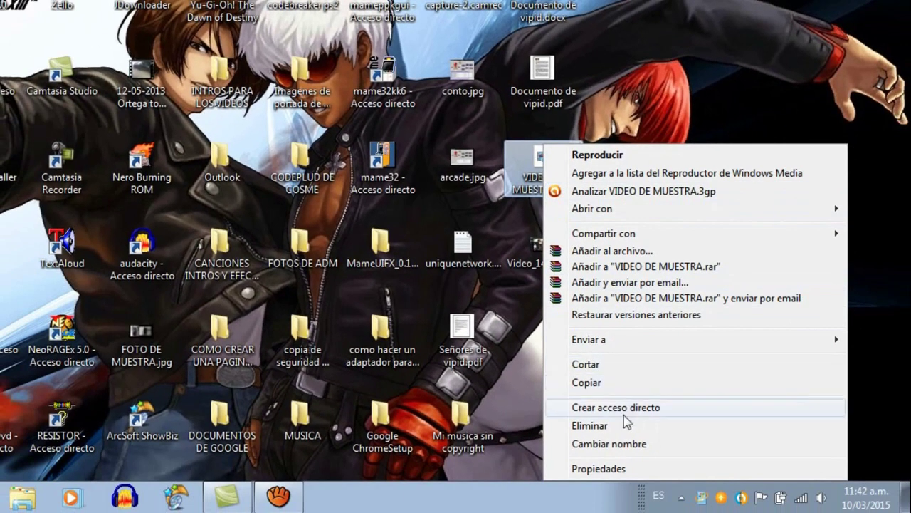
pyautogui.click(611, 443)
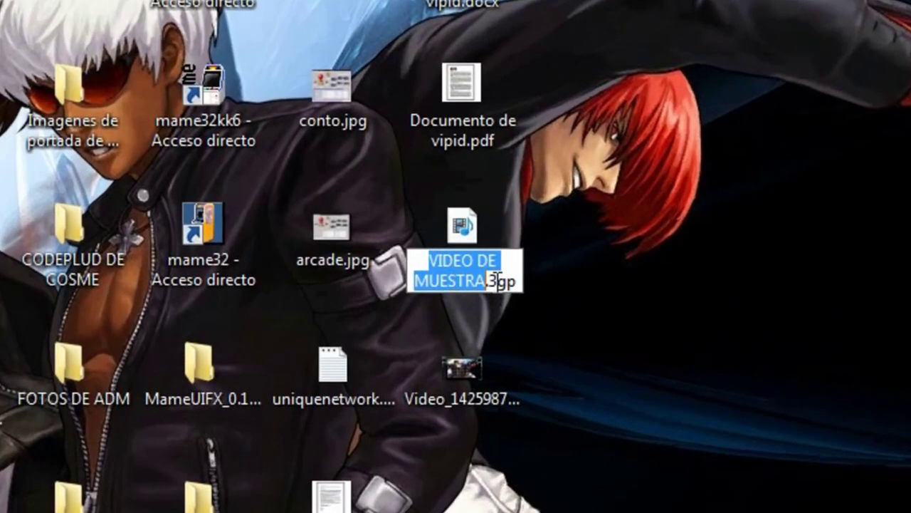
pyautogui.click(502, 274)
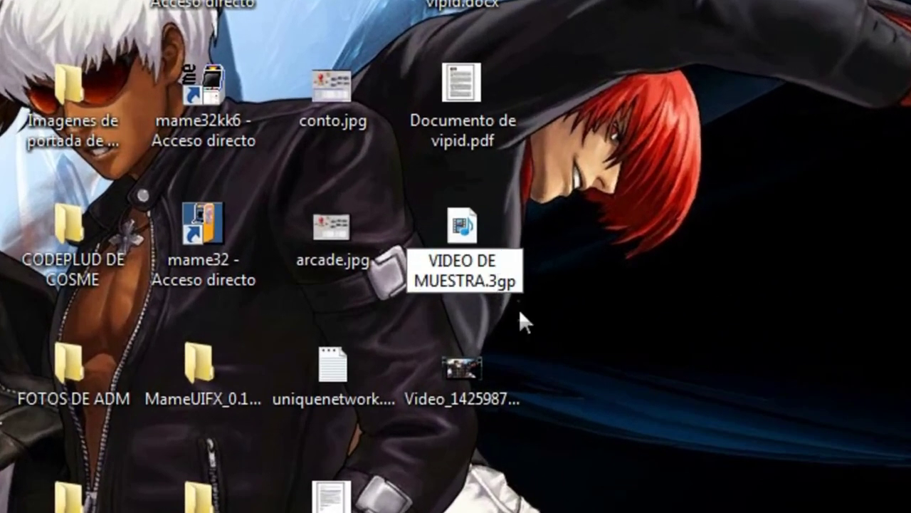
pyautogui.press('Right')
pyautogui.press('Right')
pyautogui.press('BackSpace')
pyautogui.press('BackSpace')
pyautogui.press('BackSpace')
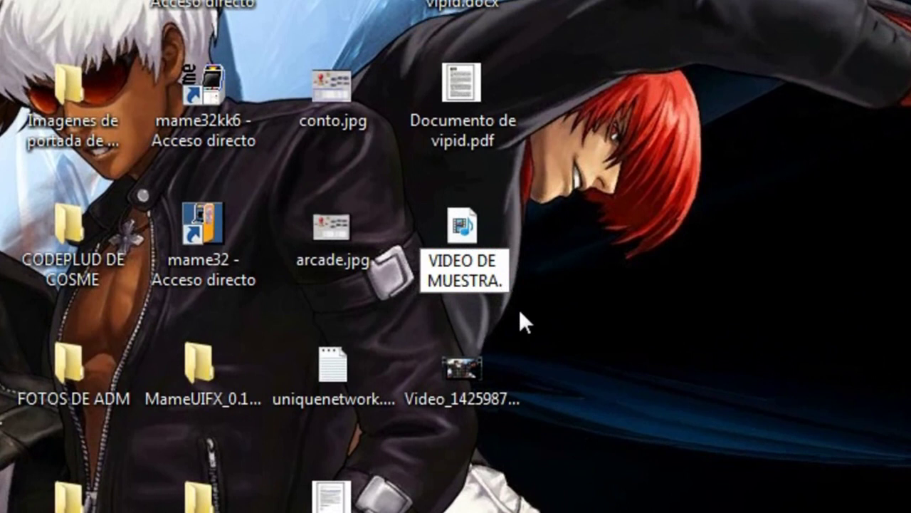
pyautogui.write('w')
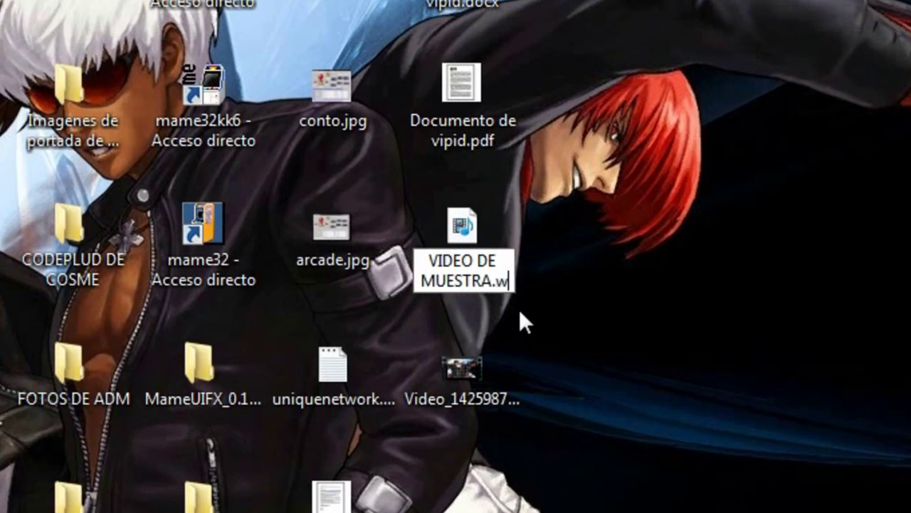
pyautogui.write('mv')
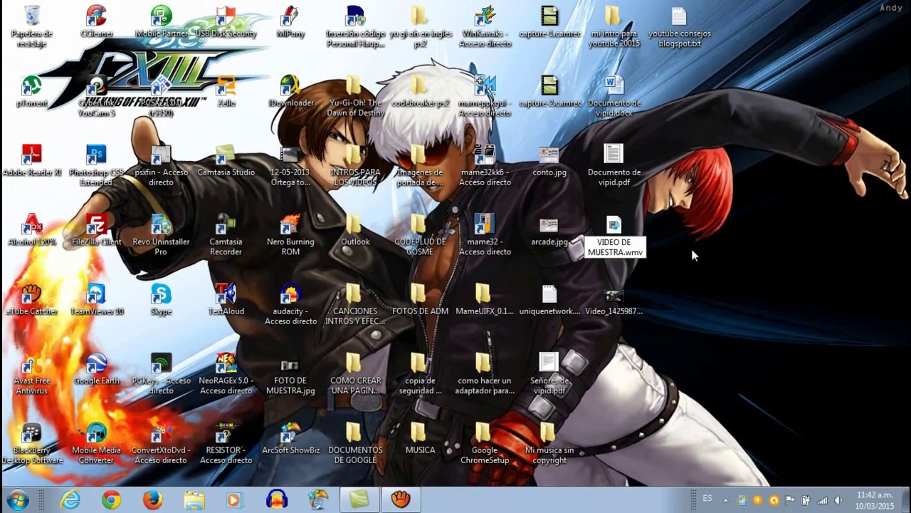
pyautogui.press('Return')
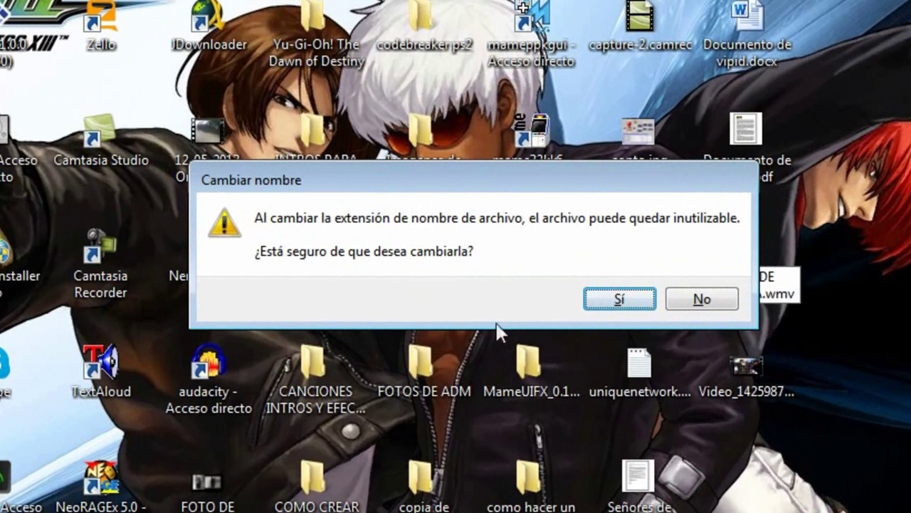
pyautogui.click(614, 299)
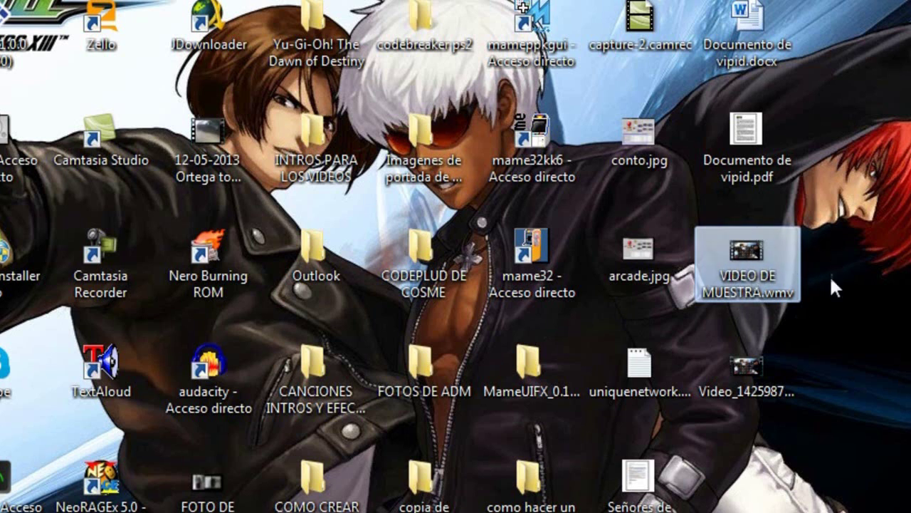
pyautogui.click(845, 255)
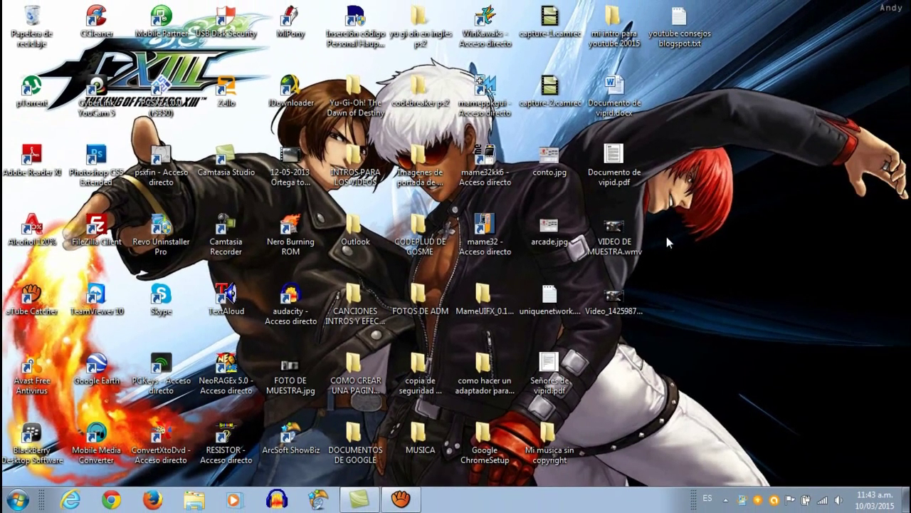
# Step: Switch to Camtasia Studio and import VIDEO DE MUESTRA.wmv from the desktop into the Clip Bin
pyautogui.click(627, 235)
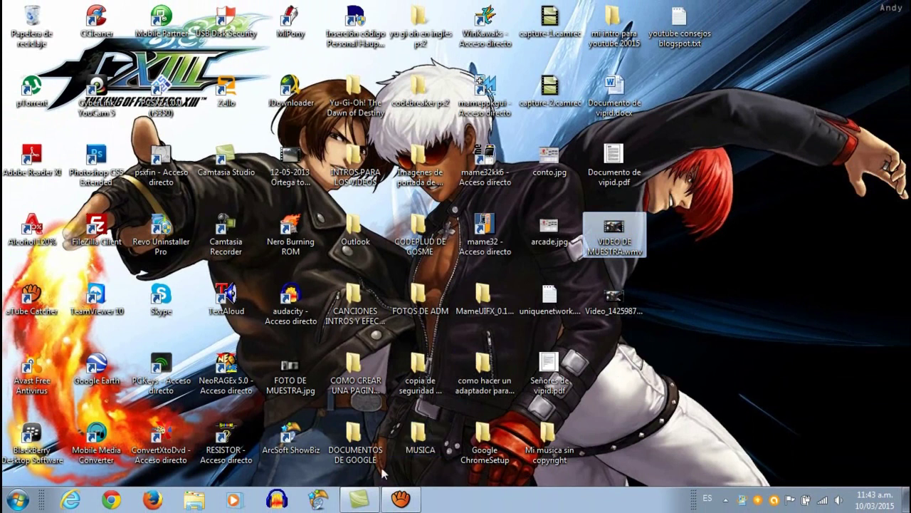
pyautogui.click(360, 498)
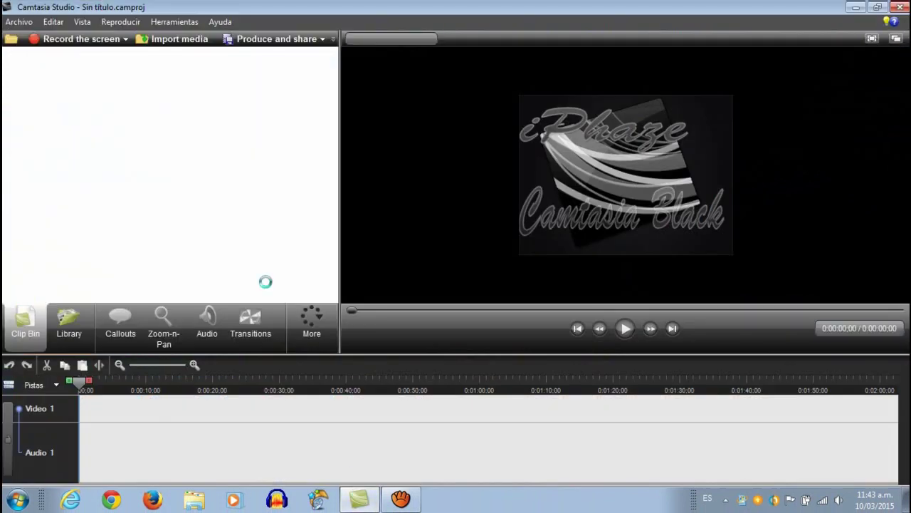
pyautogui.moveTo(80, 102); pyautogui.dragTo(47, 85)
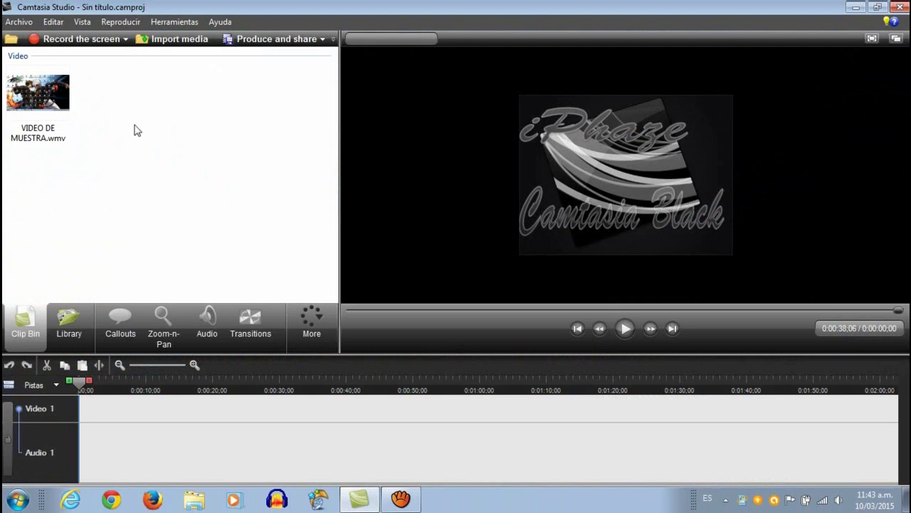
# Step: Place VIDEO DE MUESTRA.wmv at the start of the Video 1 track, with editing dimensions of 1280 x 720 (YouTube & HD)
pyautogui.moveTo(32, 89); pyautogui.dragTo(94, 413)
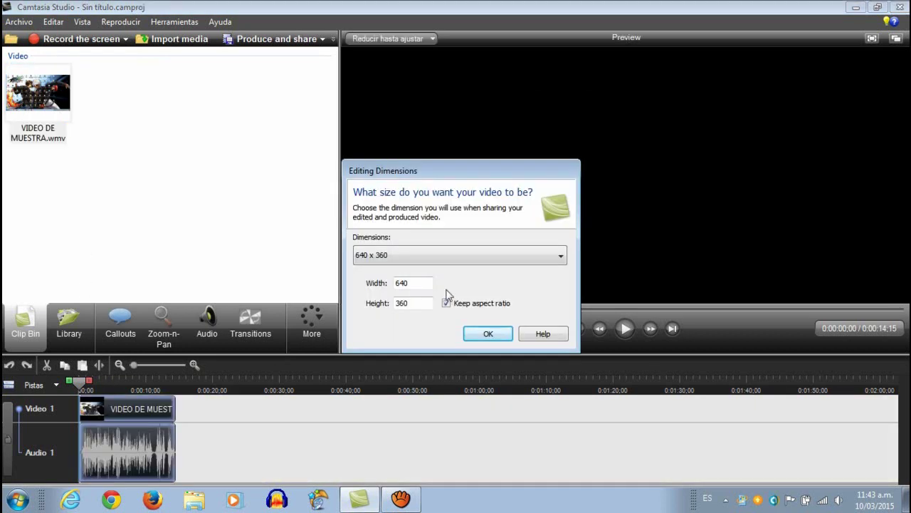
pyautogui.click(547, 256)
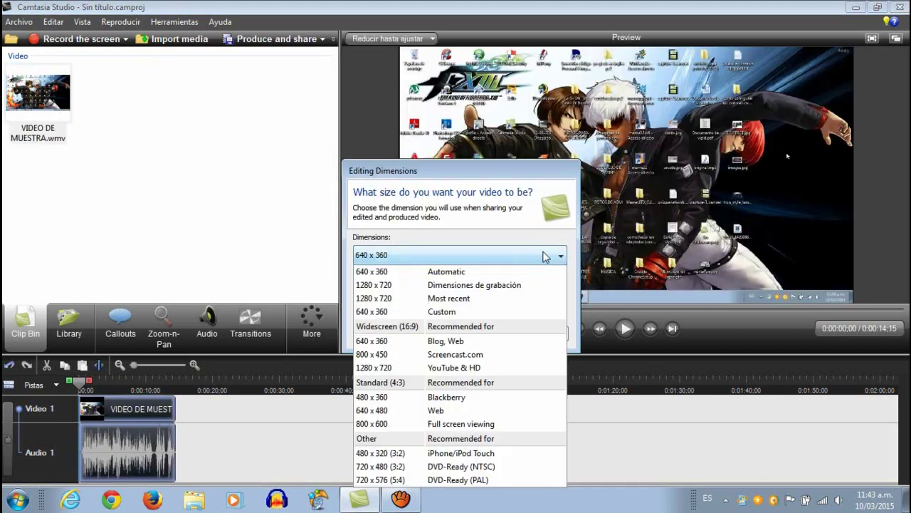
pyautogui.click(462, 369)
pyautogui.click(488, 333)
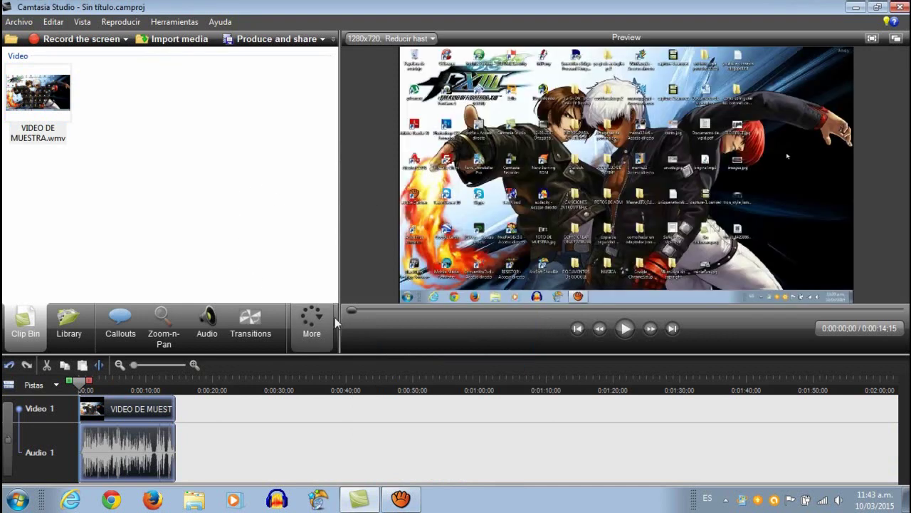
# Step: Play the timeline clip through in the preview and minimize Camtasia Studio to return to the desktop
pyautogui.click(626, 329)
pyautogui.click(625, 329)
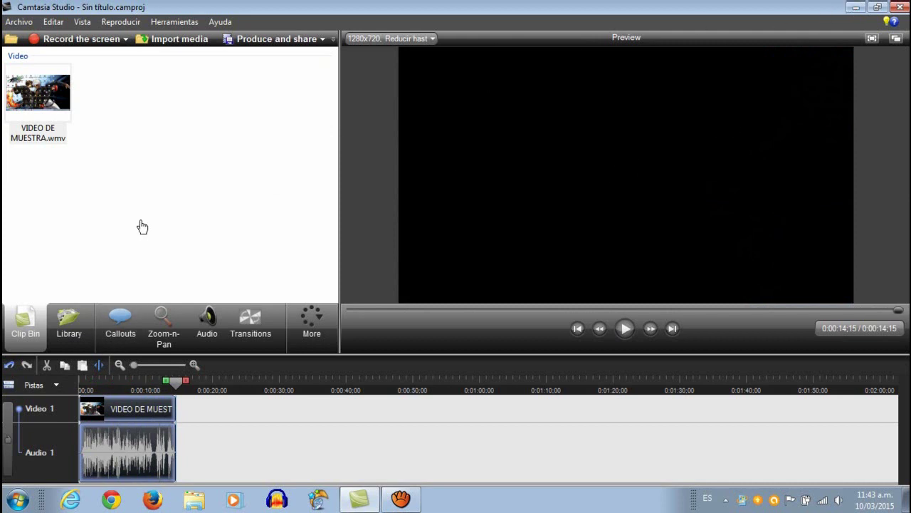
pyautogui.click(856, 7)
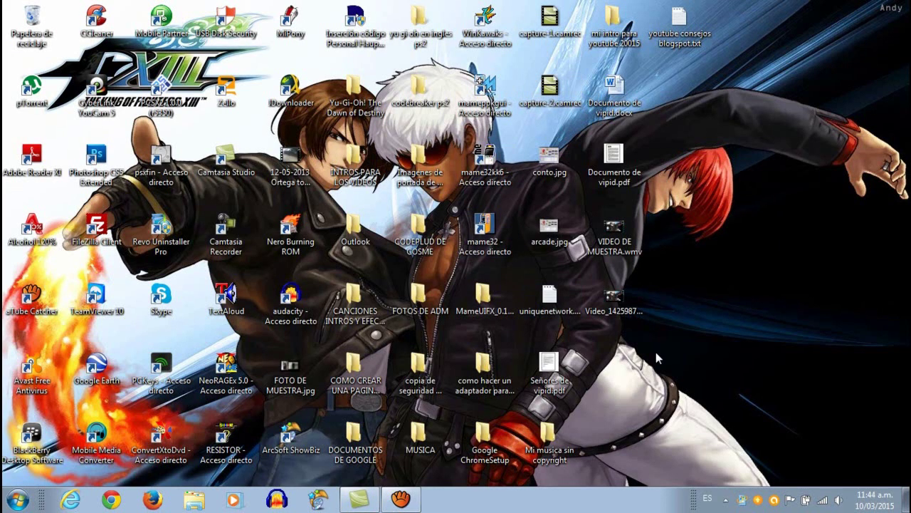
pyautogui.moveTo(739, 4); pyautogui.dragTo(7, 422)
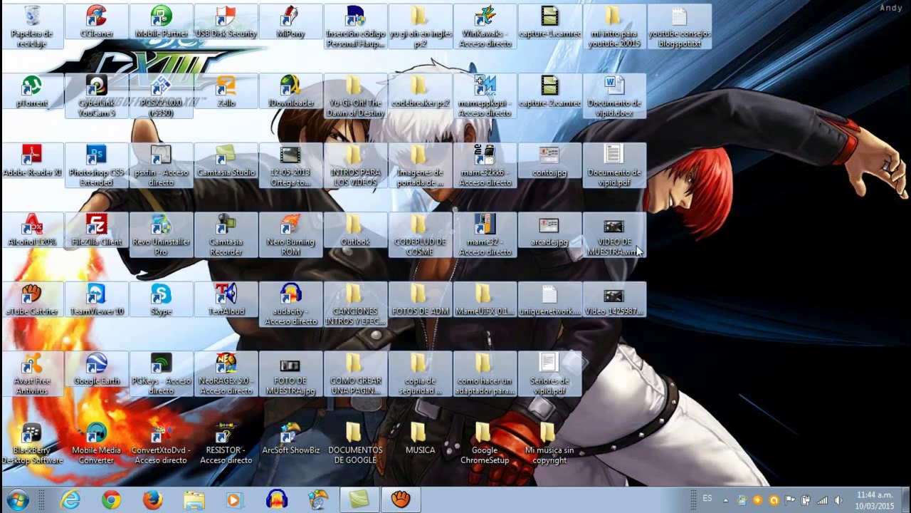
pyautogui.click(725, 228)
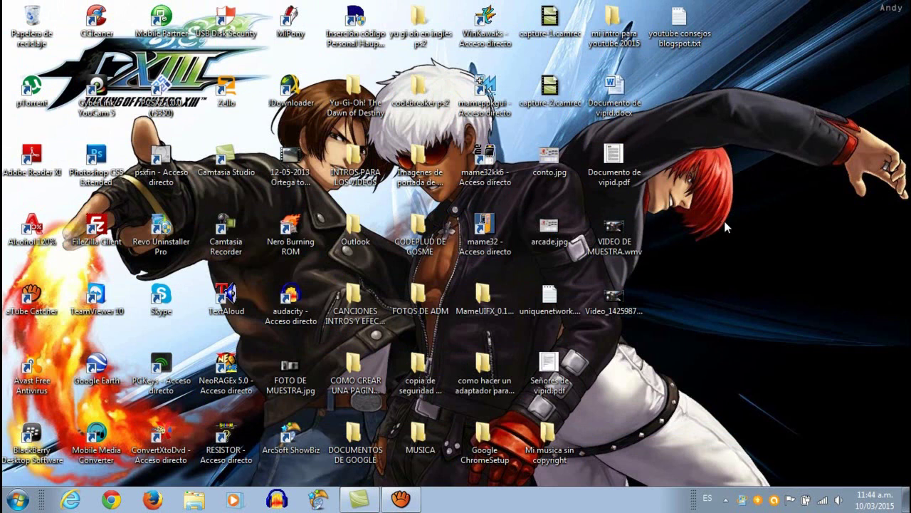
pyautogui.moveTo(706, 168); pyautogui.dragTo(324, 345)
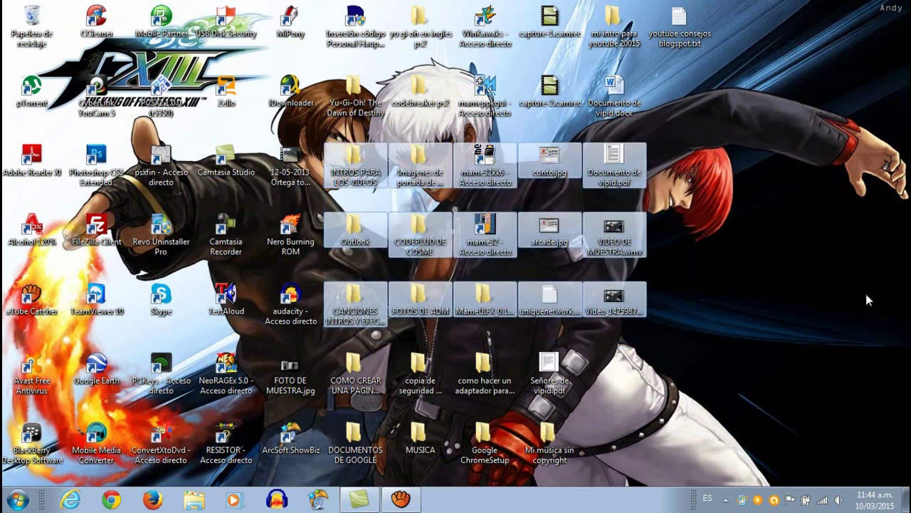
pyautogui.click(833, 292)
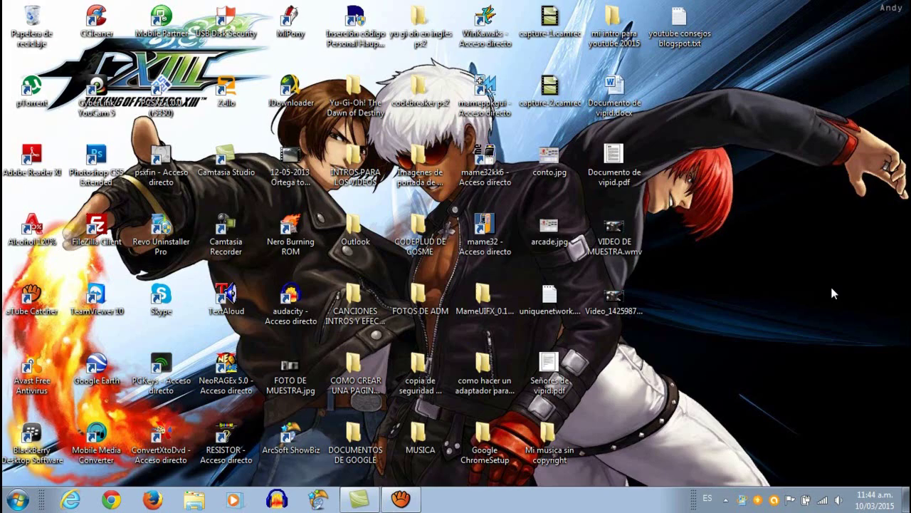